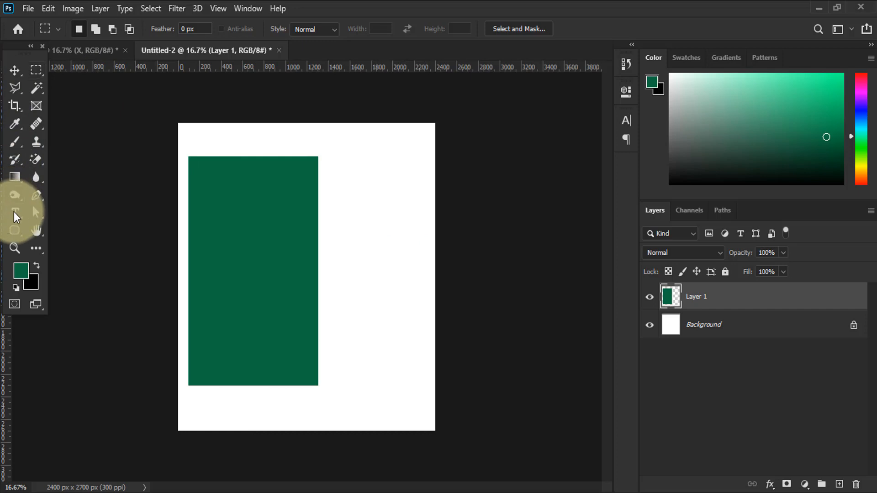
Add a white text letter X on the green rectangle
{"action": "left_click", "coordinate": [15, 212]}
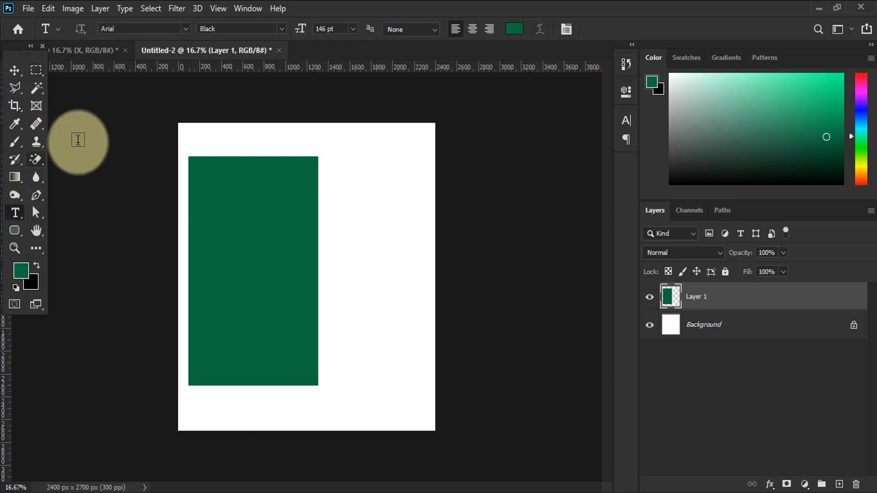
{"action": "left_click", "coordinate": [211, 273]}
{"action": "key", "text": "BackSpace"}
{"action": "left_click", "coordinate": [21, 271]}
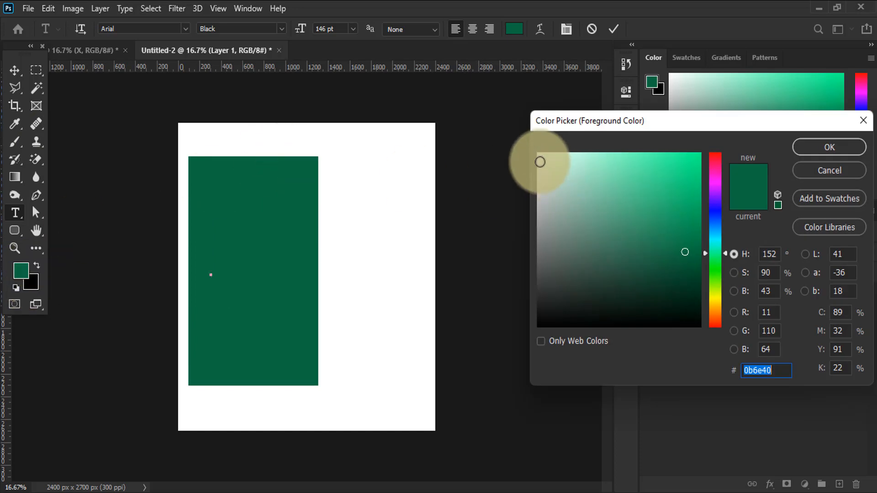
{"action": "left_click", "coordinate": [540, 161]}
{"action": "left_click", "coordinate": [811, 144]}
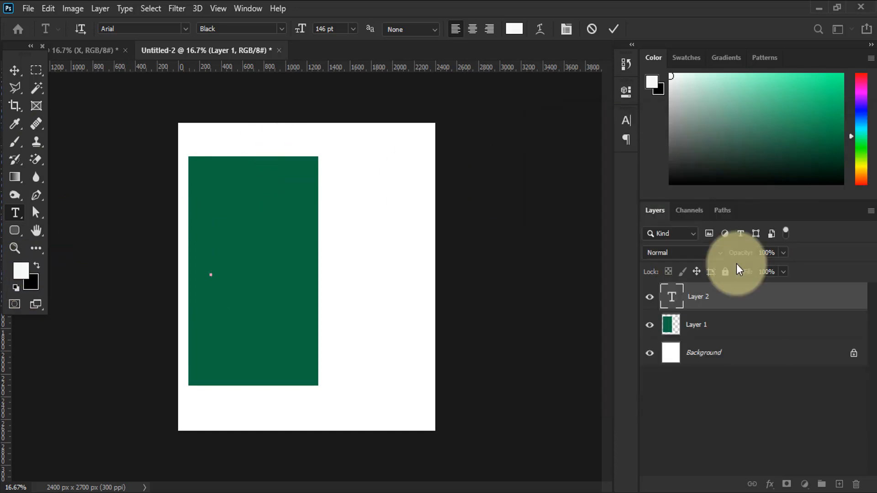
{"action": "type", "text": "X"}
Enlarge the X to 224 pt, move it toward the middle of the green rectangle, and commit the text
{"action": "key", "text": "ctrl+a"}
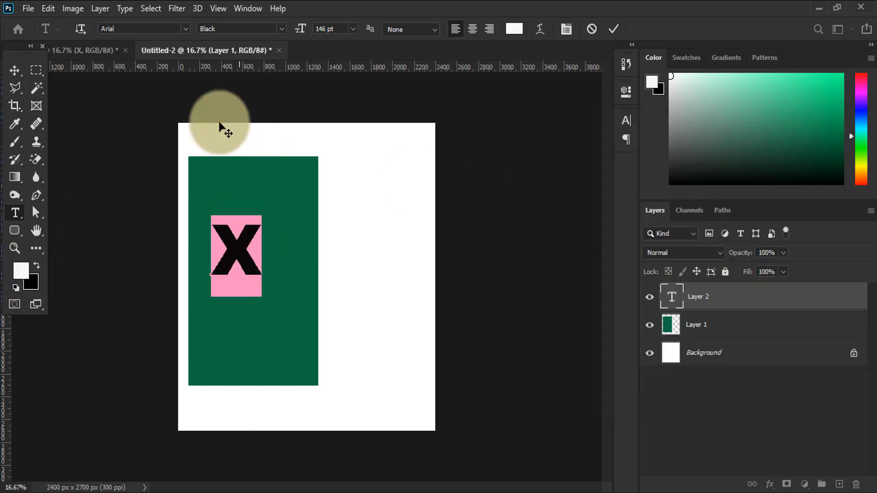
{"action": "left_click", "coordinate": [342, 27]}
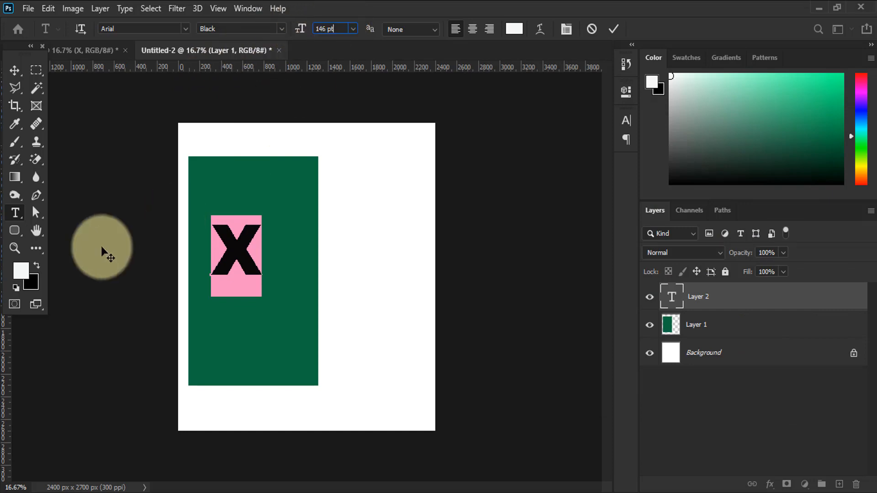
{"action": "key", "text": "Up"}
{"action": "key", "text": "Up"}
{"action": "key", "text": "Up"}
{"action": "key", "text": "Up"}
{"action": "key", "text": "Up"}
{"action": "key", "text": "Up"}
{"action": "key", "text": "Up"}
{"action": "key", "text": "Up"}
{"action": "key", "text": "Up"}
{"action": "key", "text": "Up"}
{"action": "key", "text": "Up"}
{"action": "key", "text": "Up"}
{"action": "key", "text": "Up"}
{"action": "key", "text": "Up"}
{"action": "key", "text": "Up"}
{"action": "key", "text": "Up"}
{"action": "key", "text": "Up"}
{"action": "key", "text": "Up"}
{"action": "key", "text": "Up"}
{"action": "key", "text": "Up"}
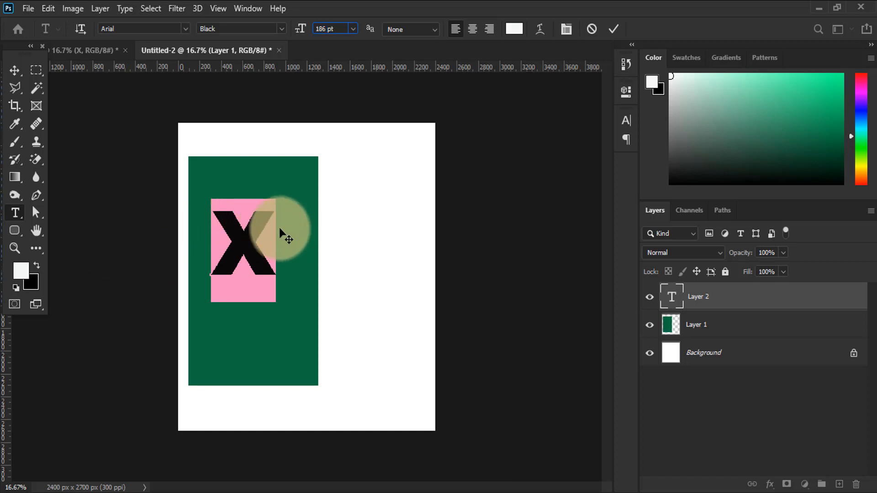
{"action": "left_click_drag", "start_coordinate": [286, 229], "coordinate": [291, 249]}
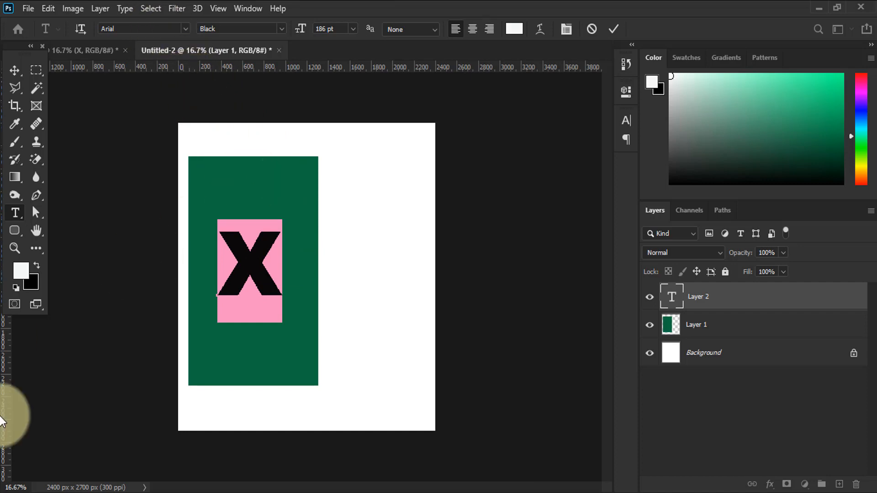
{"action": "left_click_drag", "start_coordinate": [300, 28], "coordinate": [341, 30]}
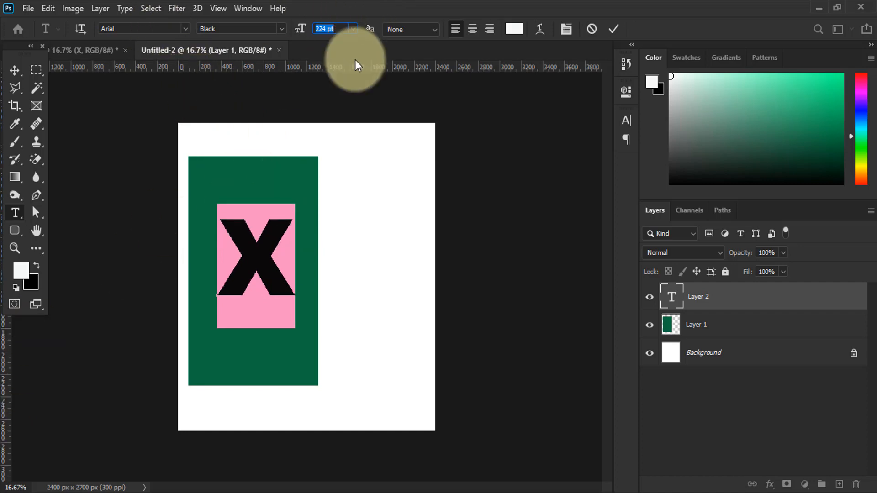
{"action": "left_click", "coordinate": [236, 211]}
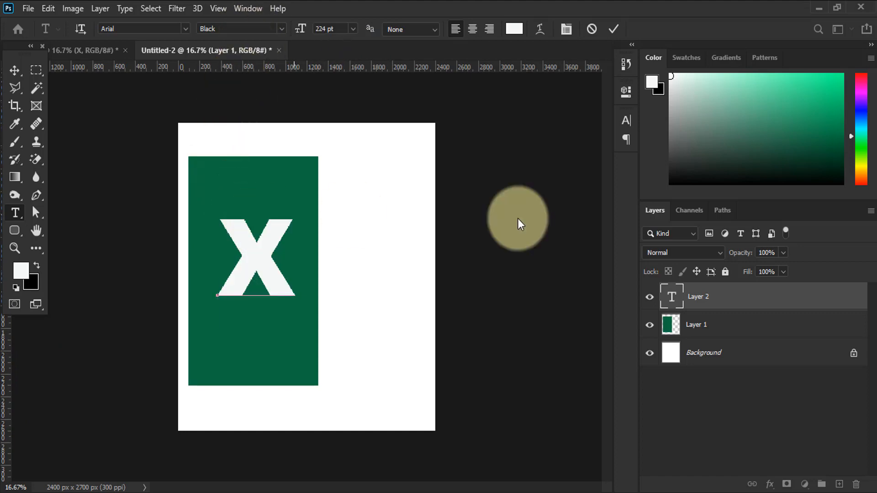
{"action": "left_click", "coordinate": [740, 296]}
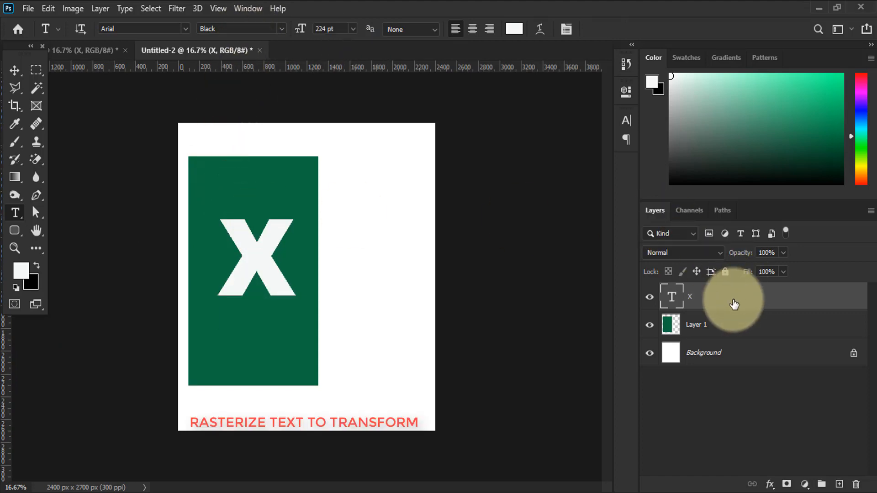
Rasterize the X text layer and distort its corners in perspective so its right side is taller than its left
{"action": "right_click", "coordinate": [709, 301]}
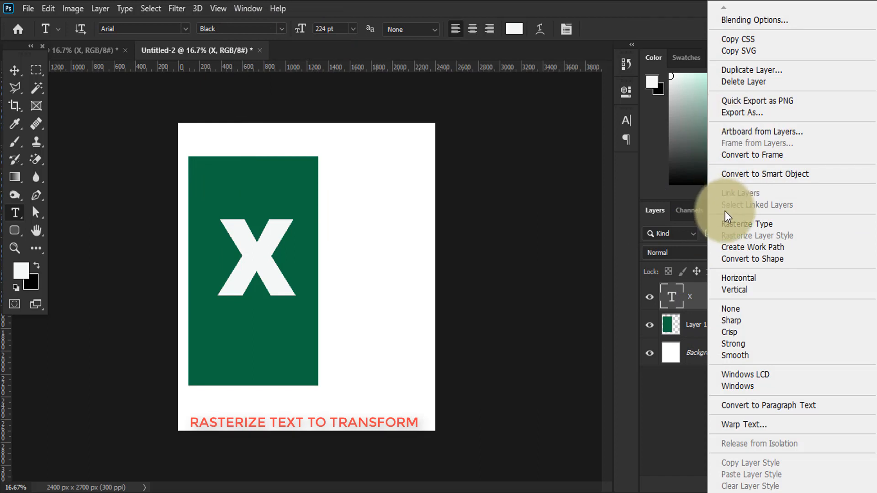
{"action": "left_click", "coordinate": [731, 225]}
{"action": "key", "text": "ctrl+t"}
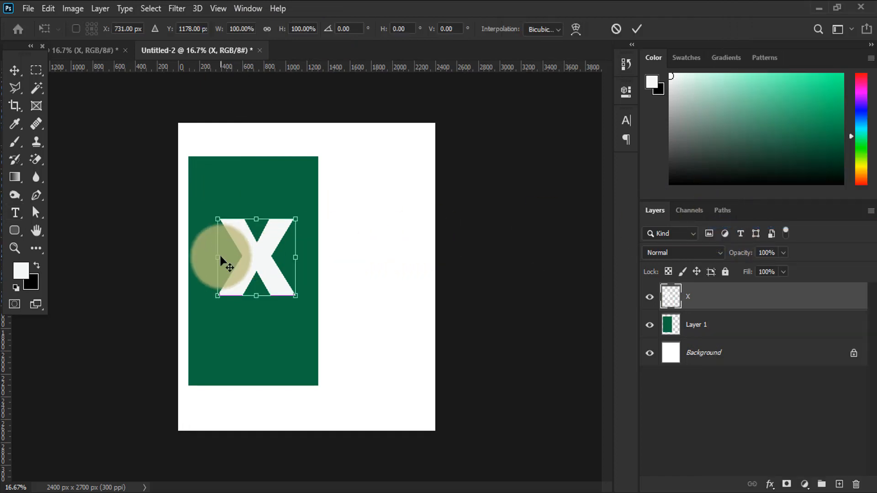
{"action": "left_click_drag", "start_coordinate": [218, 219], "coordinate": [256, 209]}
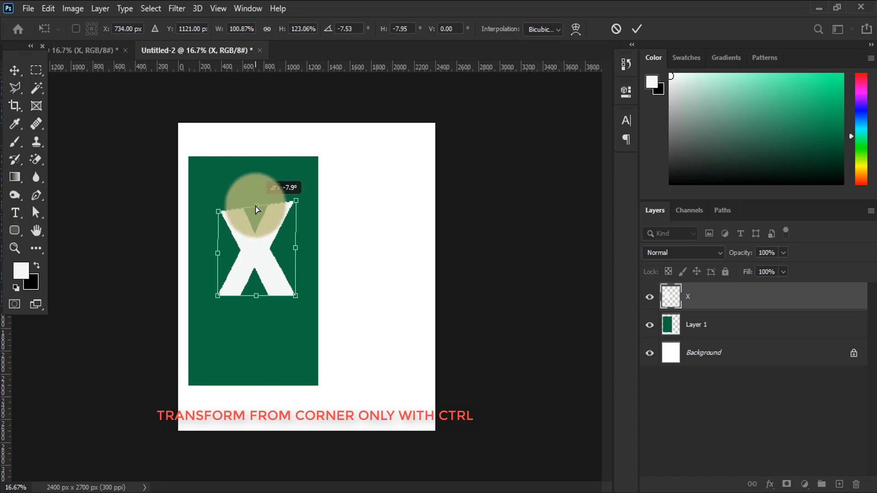
{"action": "left_click_drag", "start_coordinate": [255, 297], "coordinate": [218, 298]}
{"action": "key", "text": "Return"}
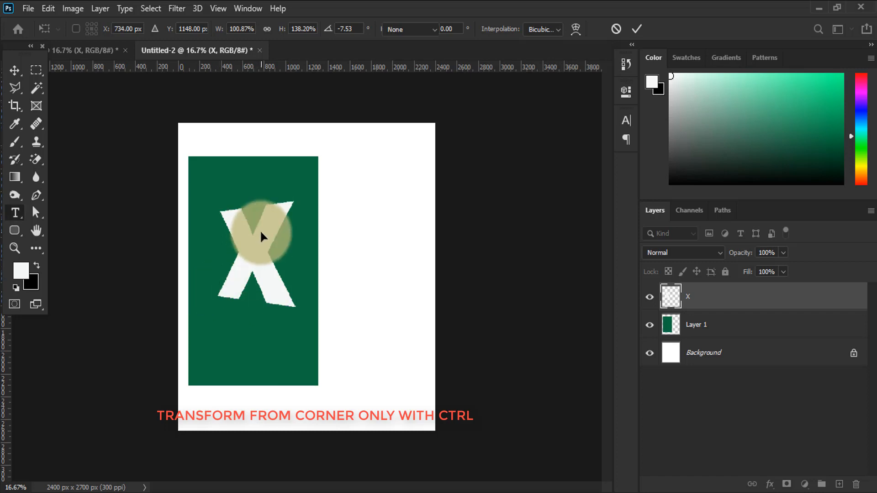
Distort the green rectangle on Layer 1 in perspective by moving both left corners inward to shorten its left edge
{"action": "left_click", "coordinate": [745, 326]}
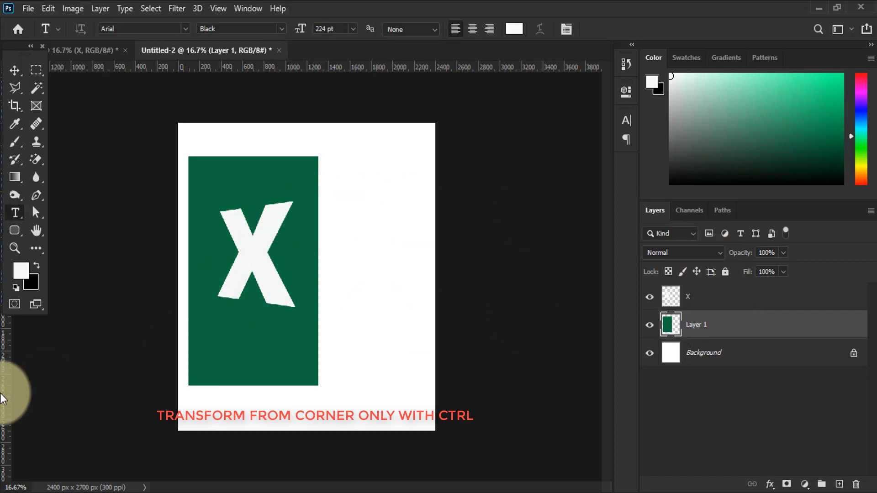
{"action": "key", "text": "ctrl+t"}
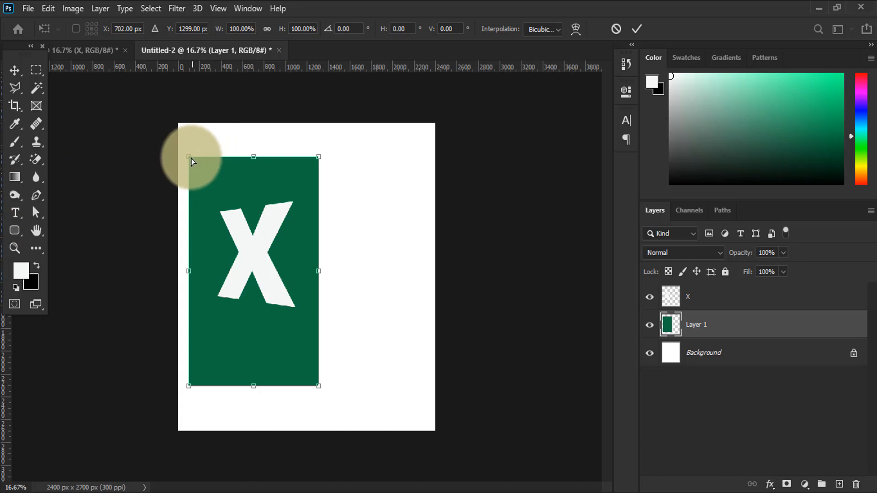
{"action": "left_click_drag", "start_coordinate": [191, 159], "coordinate": [192, 176]}
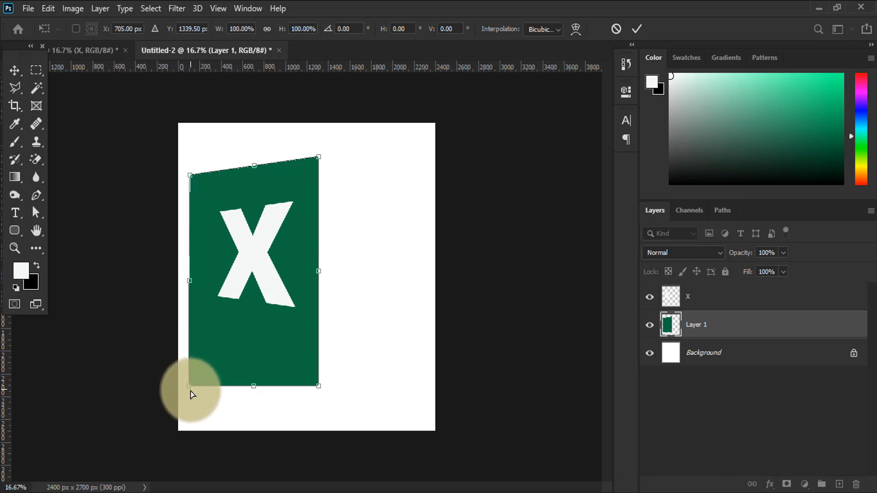
{"action": "left_click_drag", "start_coordinate": [191, 391], "coordinate": [190, 376]}
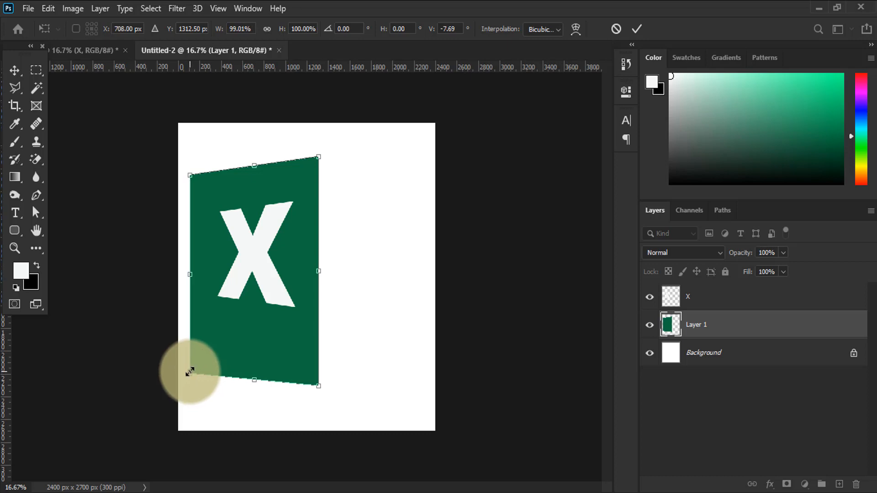
{"action": "key", "text": "Return"}
{"action": "key", "text": "t"}
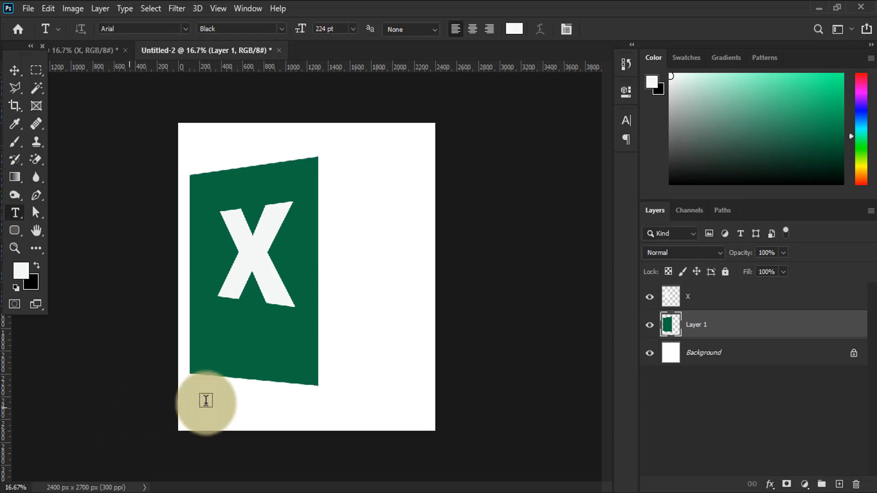
Create a new layer and place it above the X layer
{"action": "left_click", "coordinate": [840, 485]}
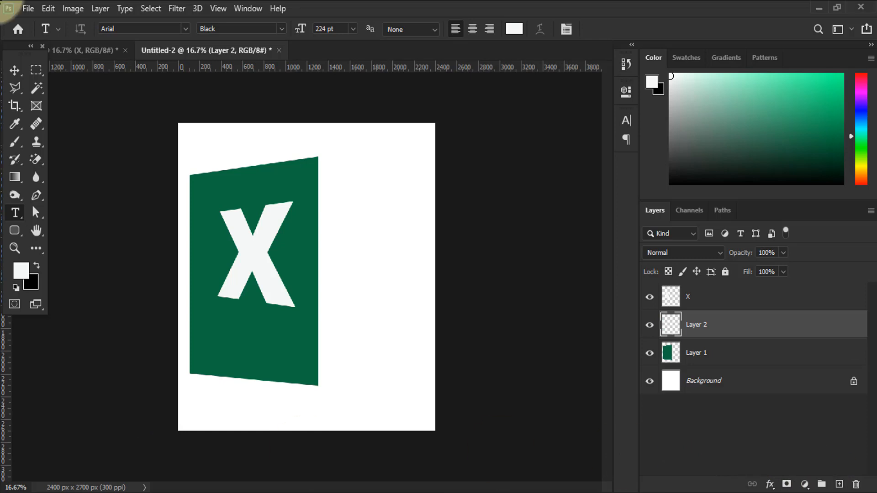
{"action": "left_click_drag", "start_coordinate": [707, 306], "coordinate": [721, 343]}
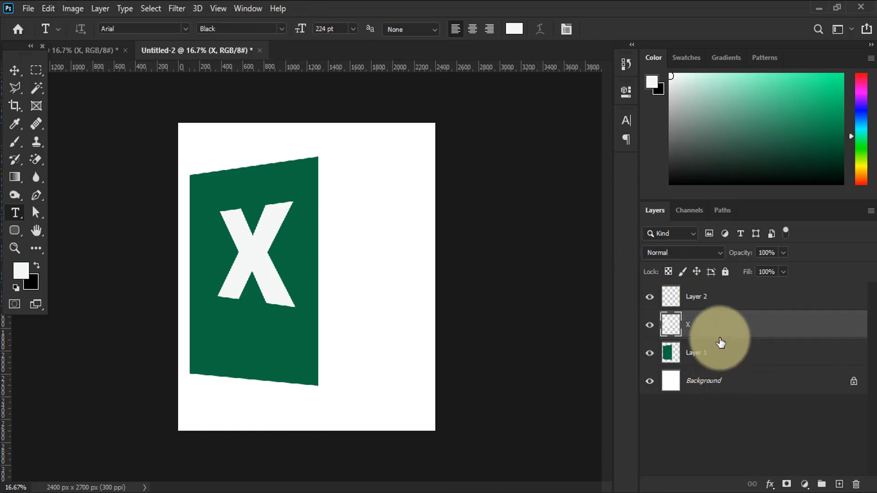
{"action": "left_click", "coordinate": [715, 301]}
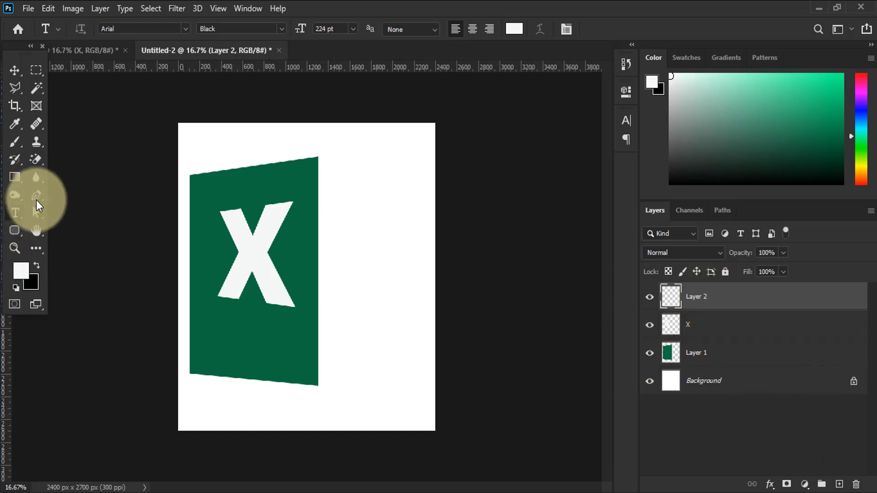
Draw a rounded rectangle about 990 by 1896 px against the green panel's right edge and convert the path to a shape
{"action": "left_click", "coordinate": [19, 229]}
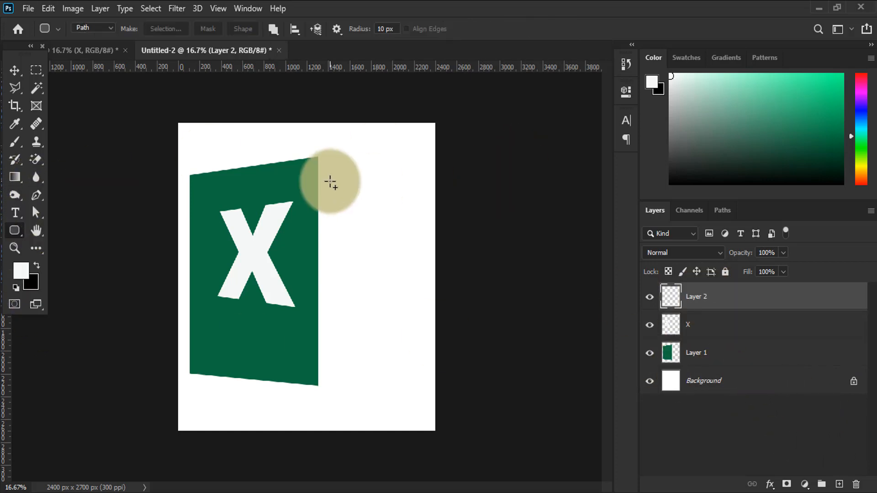
{"action": "left_click_drag", "start_coordinate": [318, 163], "coordinate": [425, 381]}
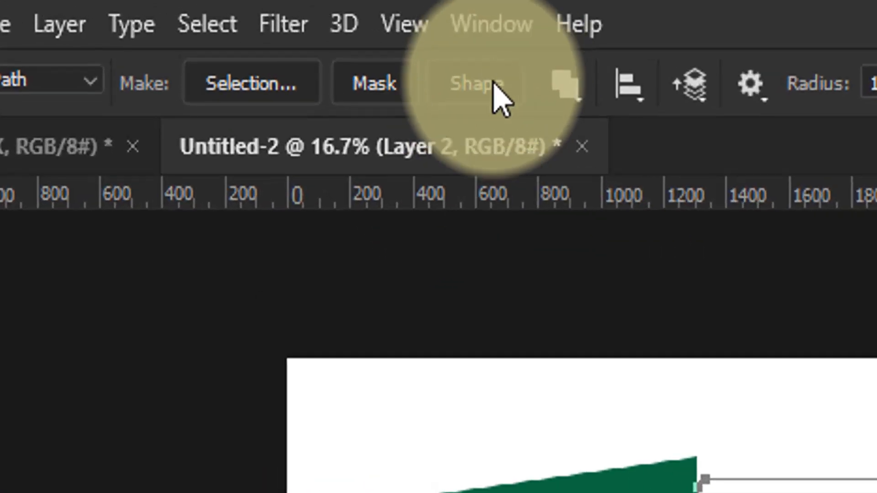
{"action": "left_click", "coordinate": [248, 30]}
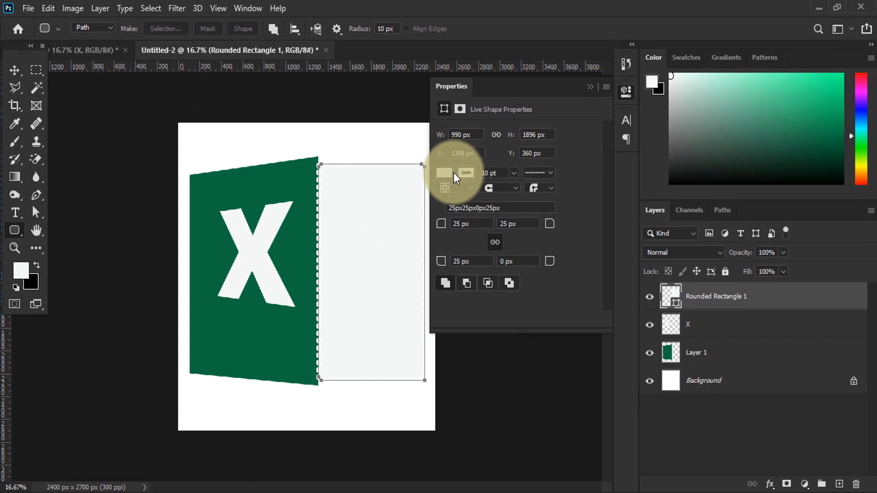
Set the rounded rectangle's fill to none and its stroke color to the panel's dark green
{"action": "left_click", "coordinate": [651, 279]}
{"action": "left_click", "coordinate": [651, 279]}
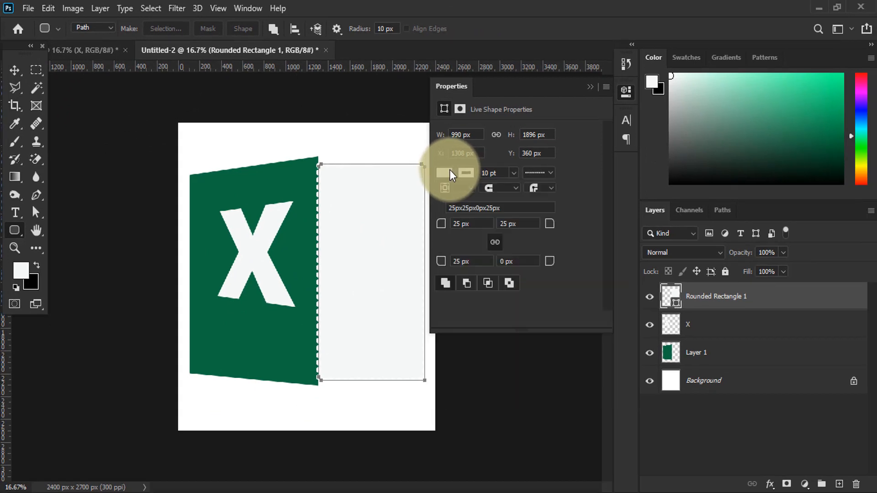
{"action": "left_click", "coordinate": [651, 279]}
{"action": "left_click", "coordinate": [453, 197]}
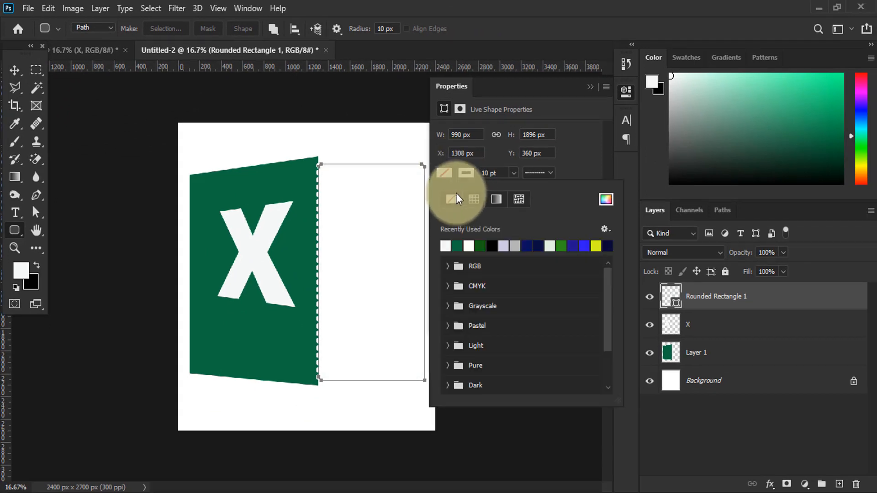
{"action": "left_click", "coordinate": [474, 175]}
{"action": "left_click", "coordinate": [474, 174]}
{"action": "left_click", "coordinate": [459, 245]}
Make the rounded rectangle's stroke a solid line 5 pt wide and close its properties
{"action": "left_click", "coordinate": [535, 174]}
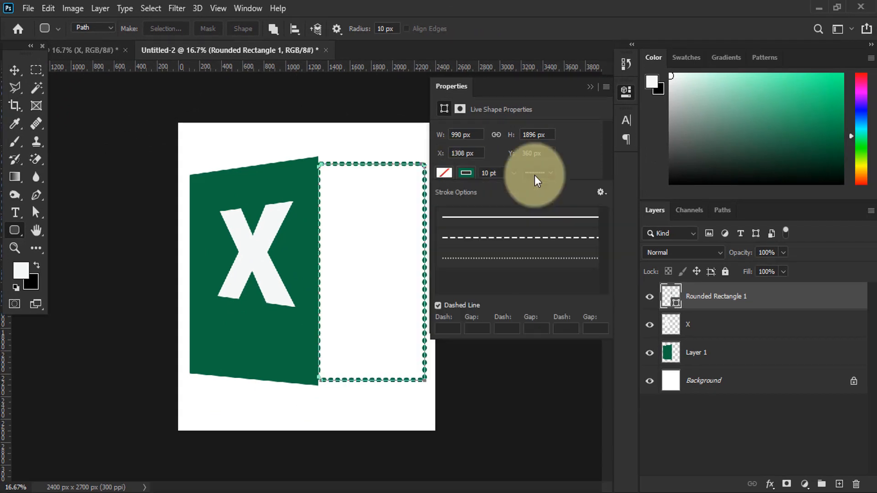
{"action": "left_click", "coordinate": [527, 217]}
{"action": "left_click", "coordinate": [505, 173]}
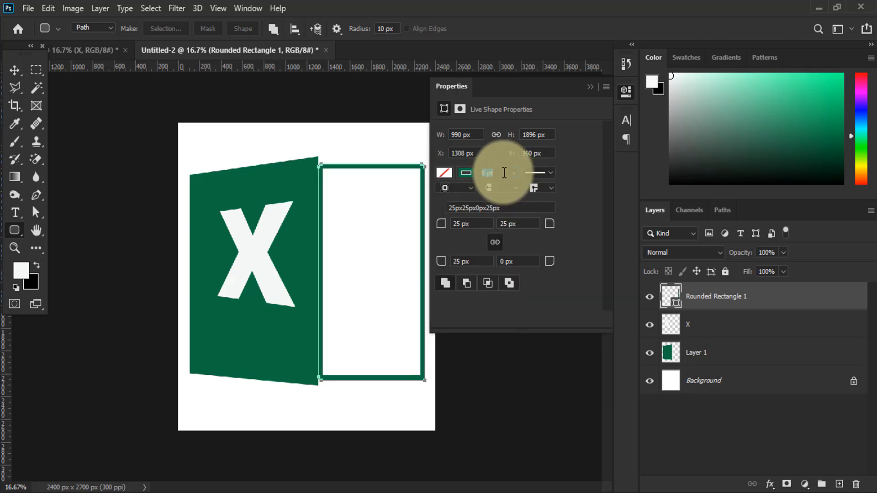
{"action": "key", "text": "Return"}
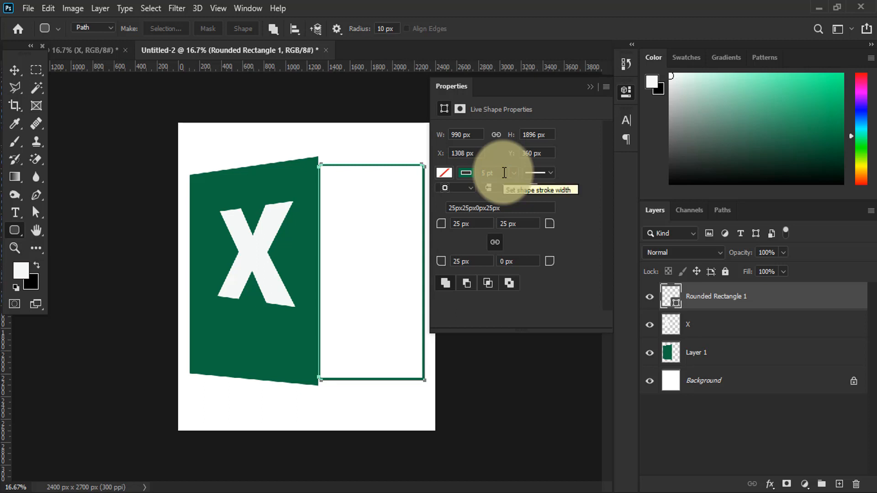
{"action": "left_click", "coordinate": [518, 358]}
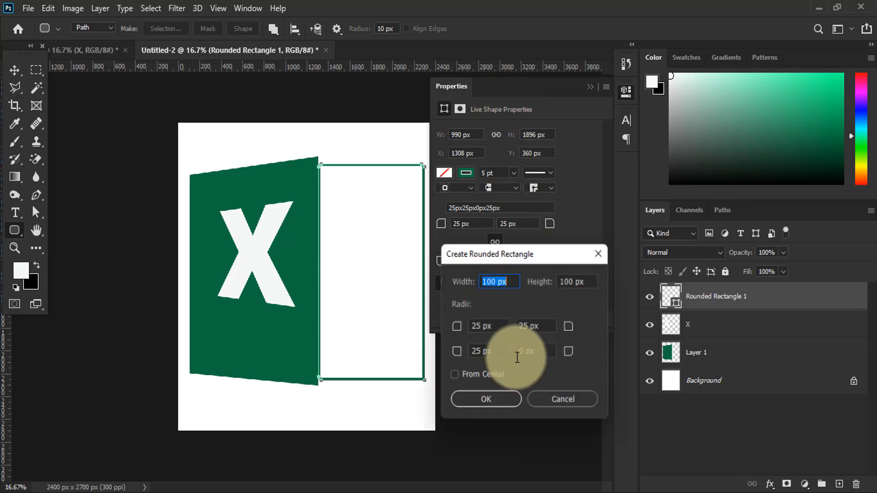
{"action": "left_click", "coordinate": [555, 402]}
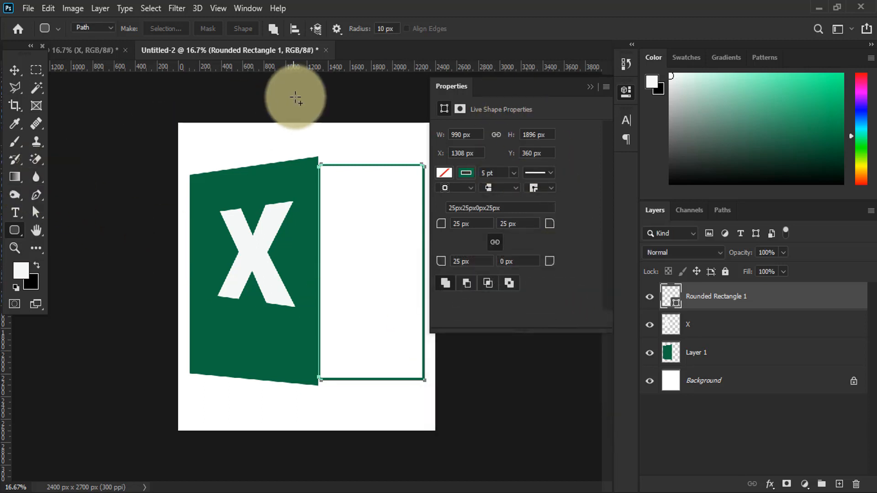
{"action": "left_click", "coordinate": [589, 89]}
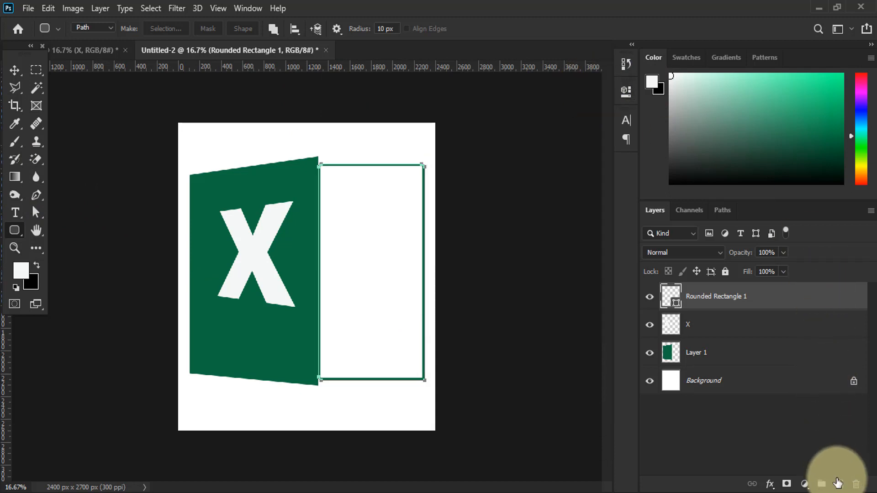
Create a new layer and select a rectangular area about 414 by 162 px inside the sheet outline, near its upper-left corner
{"action": "left_click", "coordinate": [840, 484]}
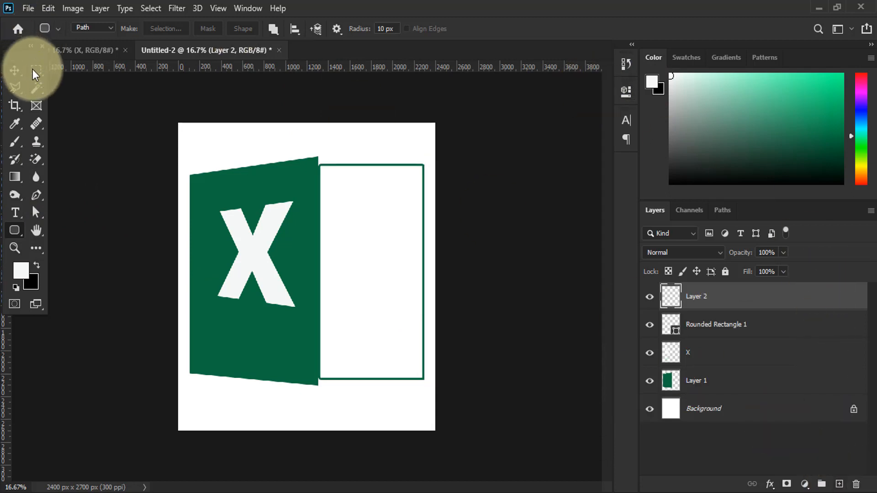
{"action": "left_click", "coordinate": [33, 70]}
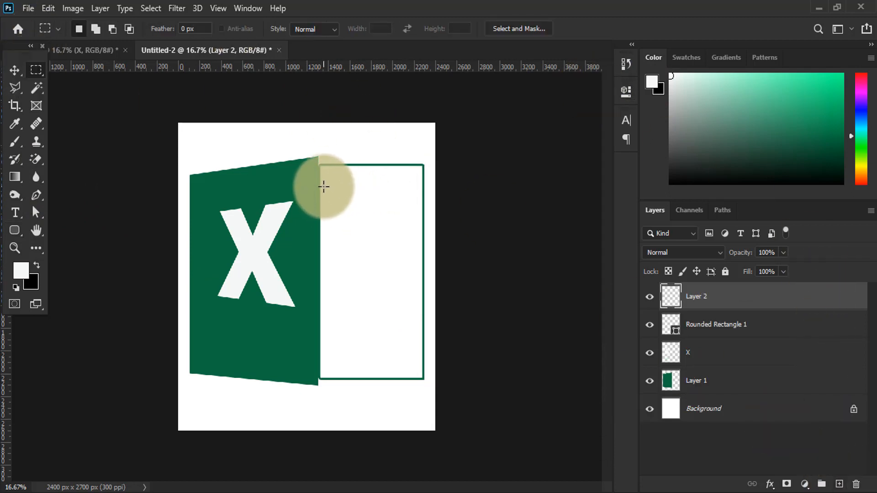
{"action": "left_click_drag", "start_coordinate": [322, 187], "coordinate": [366, 205]}
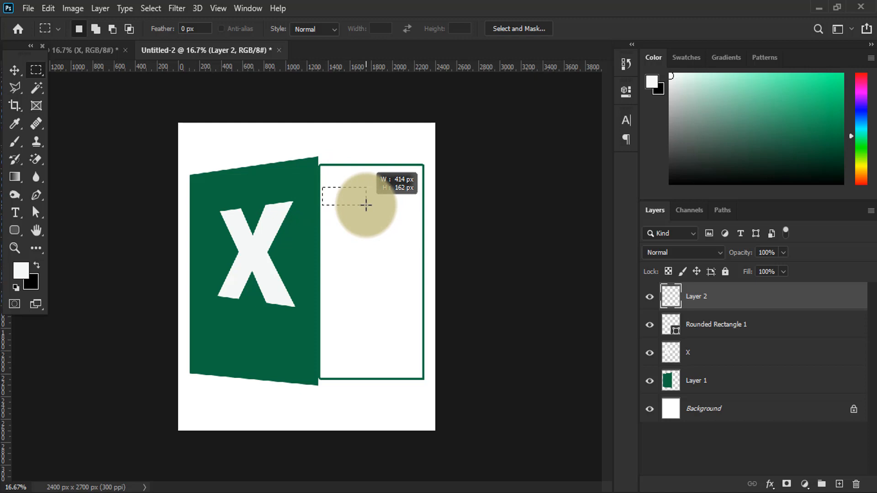
{"action": "left_click_drag", "start_coordinate": [366, 205], "coordinate": [366, 205]}
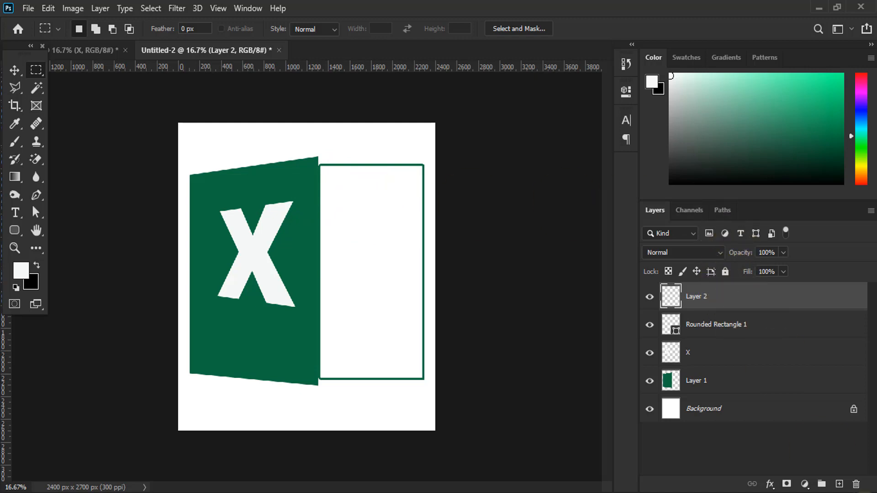
Fill the rectangular selection with the panel's dark green on another new layer and clear the selection
{"action": "left_click", "coordinate": [840, 484]}
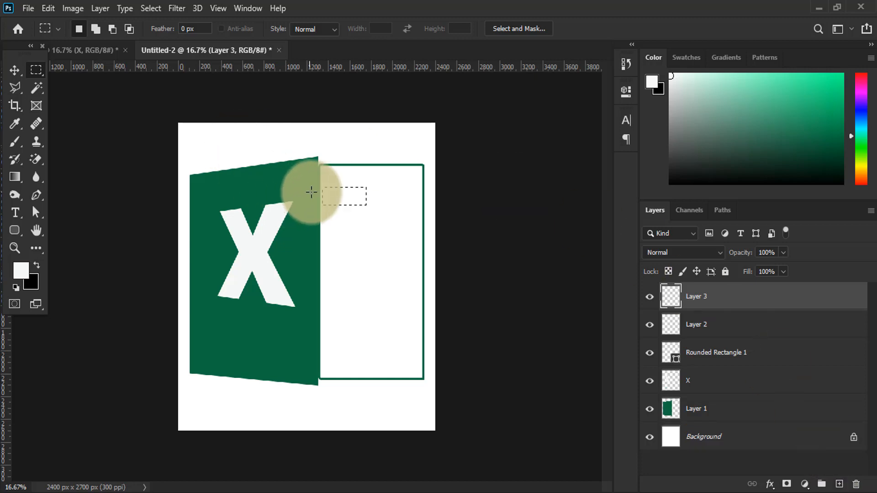
{"action": "left_click", "coordinate": [21, 271]}
{"action": "left_click", "coordinate": [205, 197]}
{"action": "left_click", "coordinate": [845, 148]}
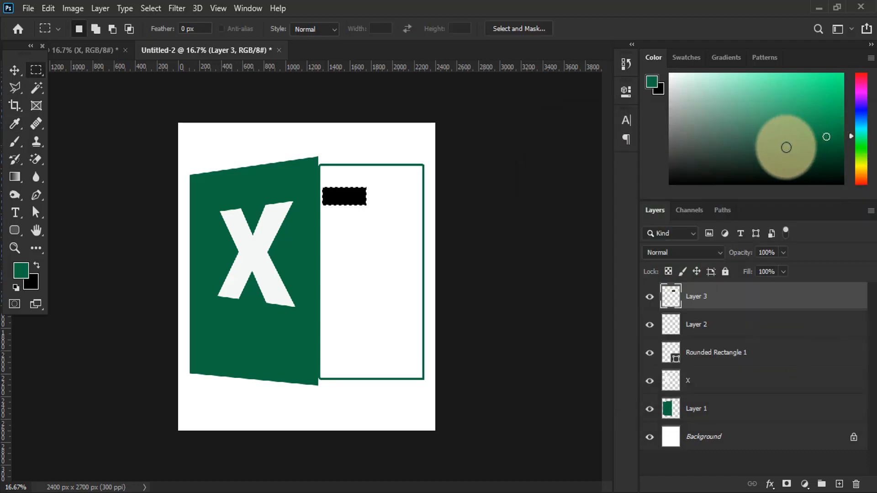
{"action": "key", "text": "alt+BackSpace"}
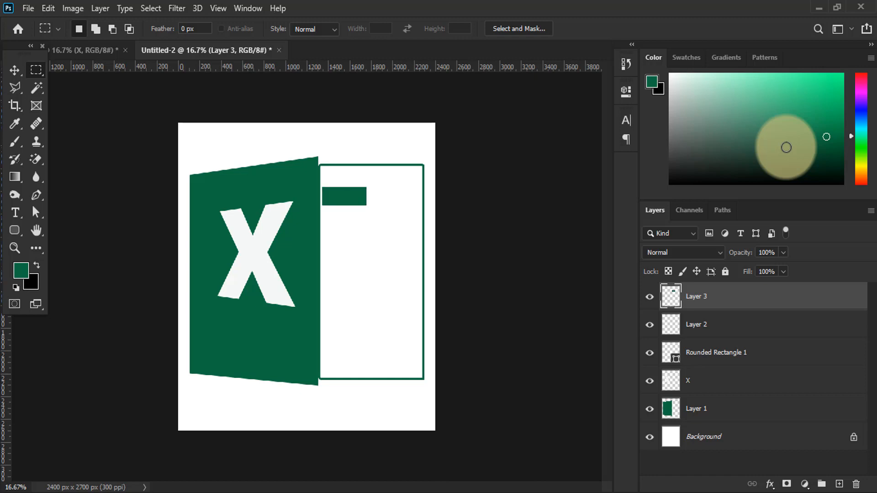
Duplicate the green cell, place the copy to its right in the same row, and merge both cells into one layer
{"action": "key", "text": "ctrl+j"}
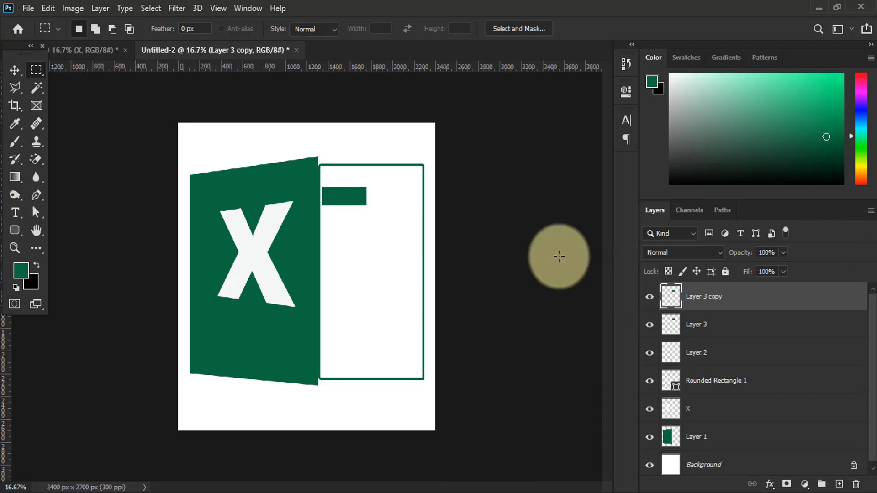
{"action": "left_click", "coordinate": [13, 68]}
{"action": "left_click_drag", "start_coordinate": [339, 199], "coordinate": [389, 197]}
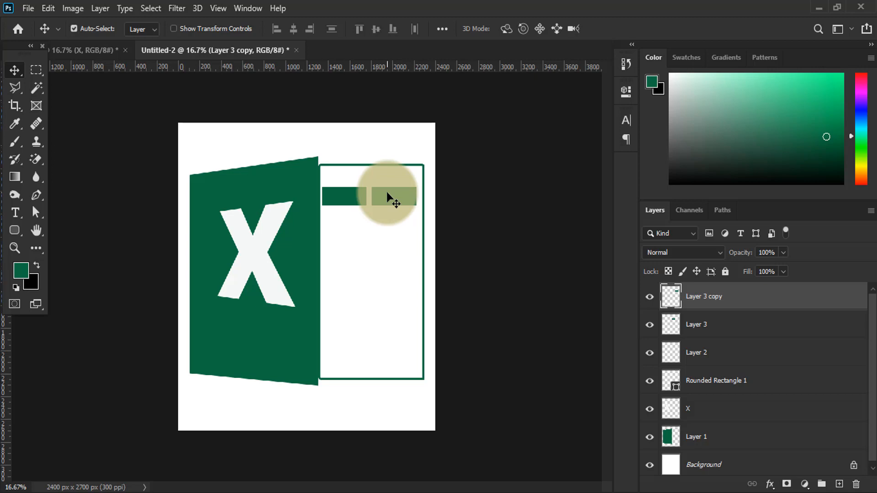
{"action": "left_click", "coordinate": [708, 324], "text": "ctrl"}
{"action": "key", "text": "ctrl+e"}
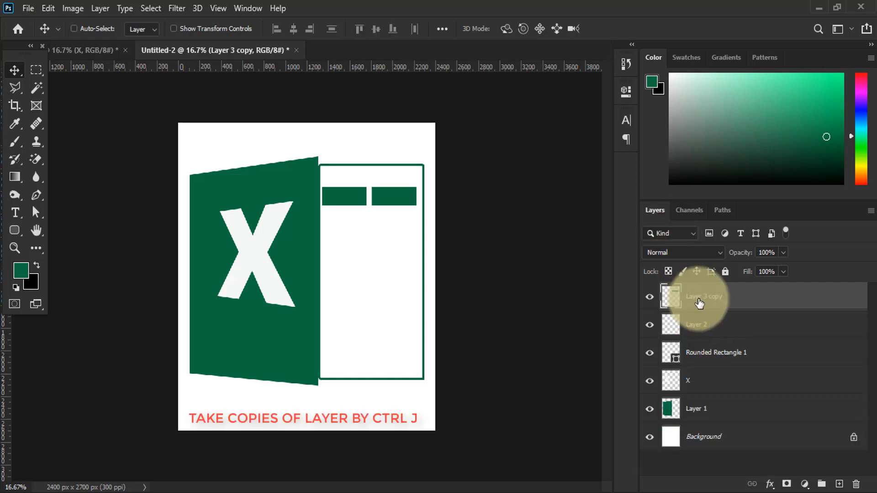
Duplicate the merged two-cell row layer four times
{"action": "key", "text": "ctrl+j"}
{"action": "key", "text": "ctrl+j"}
{"action": "key", "text": "ctrl+j"}
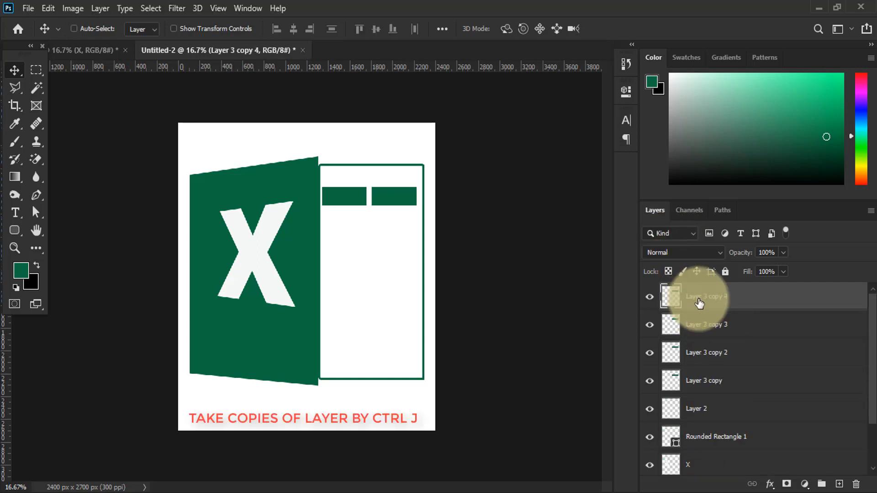
{"action": "key", "text": "ctrl+j"}
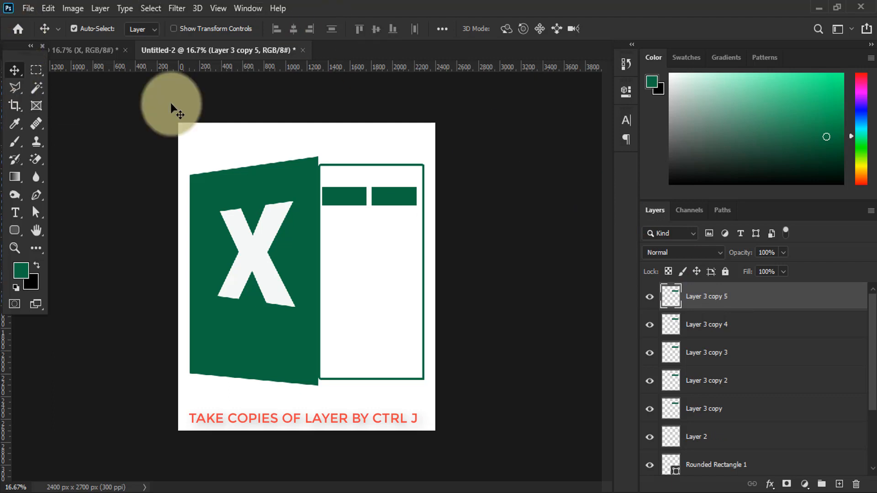
Spread the five two-cell rows down the sheet with roughly even gaps, aligned inside the outline
{"action": "left_click_drag", "start_coordinate": [345, 195], "coordinate": [358, 290]}
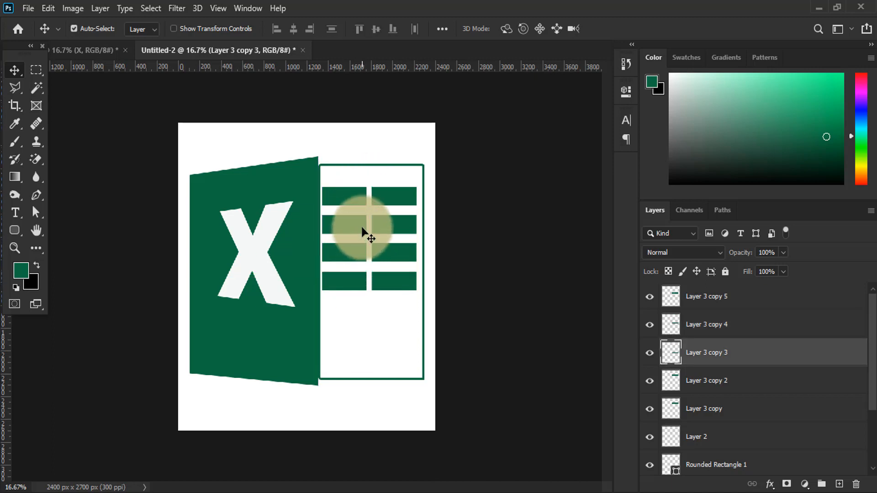
{"action": "left_click_drag", "start_coordinate": [363, 197], "coordinate": [360, 324]}
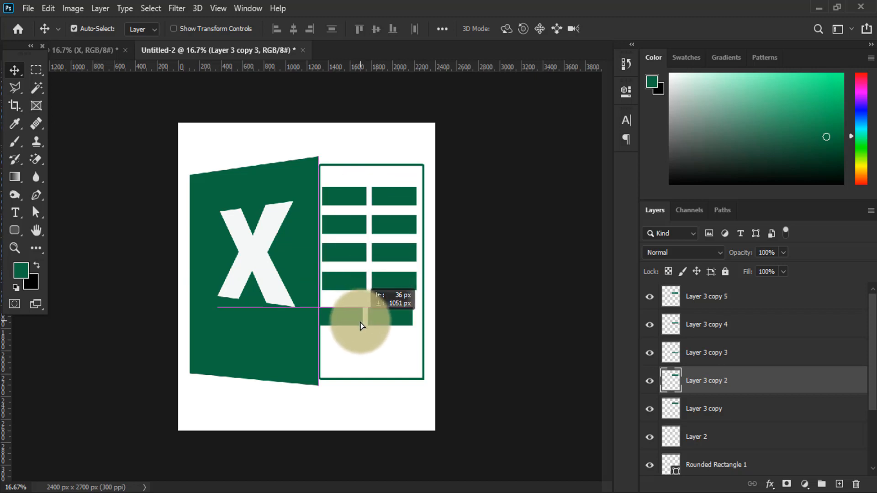
{"action": "left_click_drag", "start_coordinate": [340, 272], "coordinate": [342, 282]}
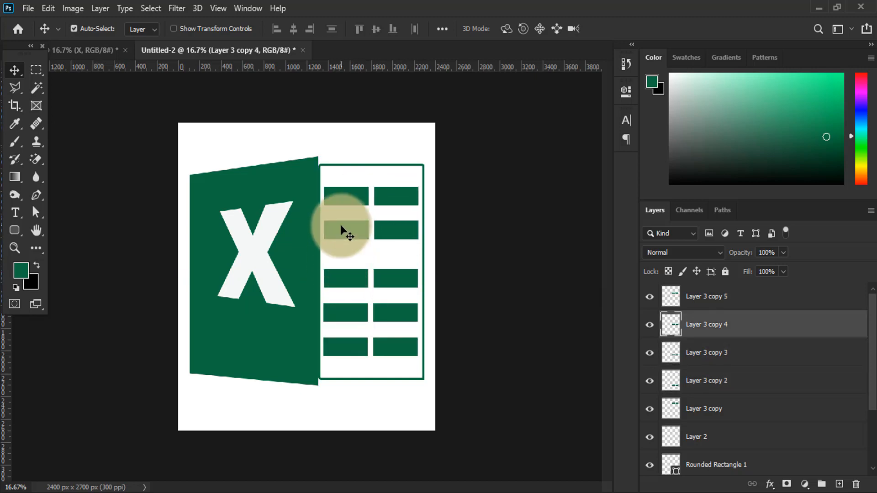
{"action": "left_click_drag", "start_coordinate": [342, 230], "coordinate": [341, 242]}
{"action": "left_click_drag", "start_coordinate": [348, 195], "coordinate": [348, 201]}
{"action": "left_click", "coordinate": [345, 238]}
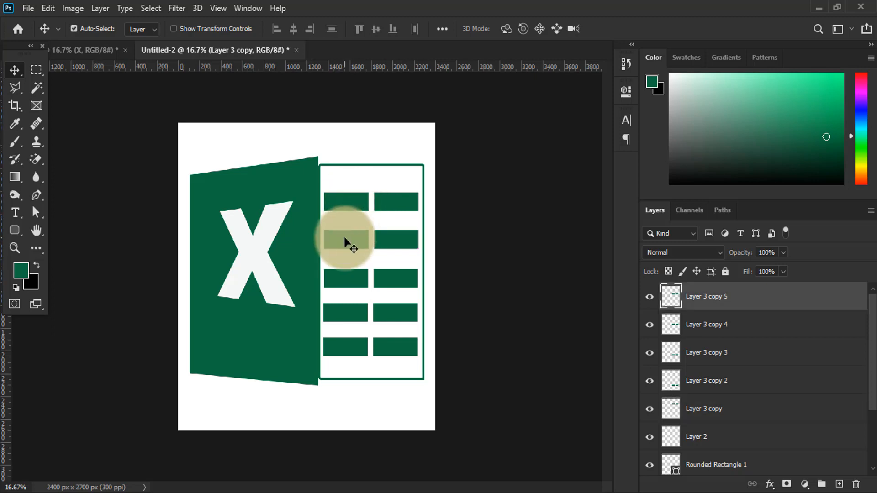
{"action": "left_click", "coordinate": [350, 199]}
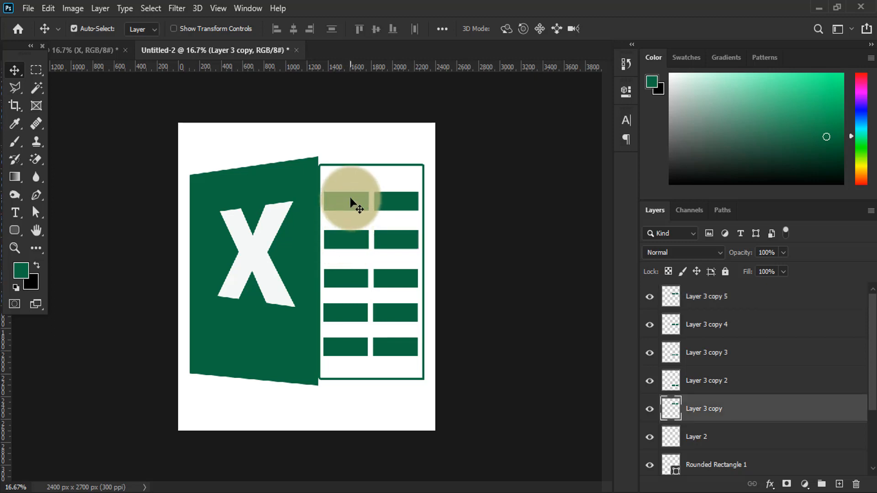
Merge the five cell row layers, from Layer 3 copy 5 down to Layer 3 copy, into one layer
{"action": "left_click", "coordinate": [746, 305]}
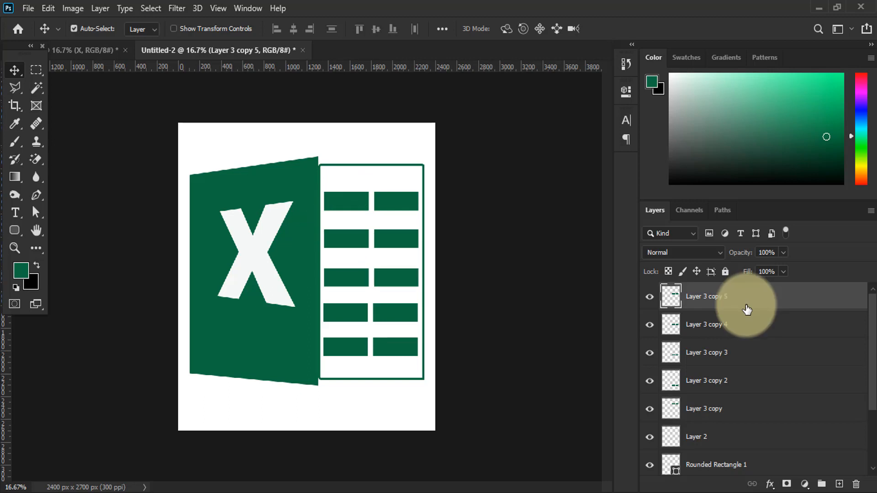
{"action": "left_click", "coordinate": [736, 413], "text": "shift"}
{"action": "key", "text": "ctrl+e"}
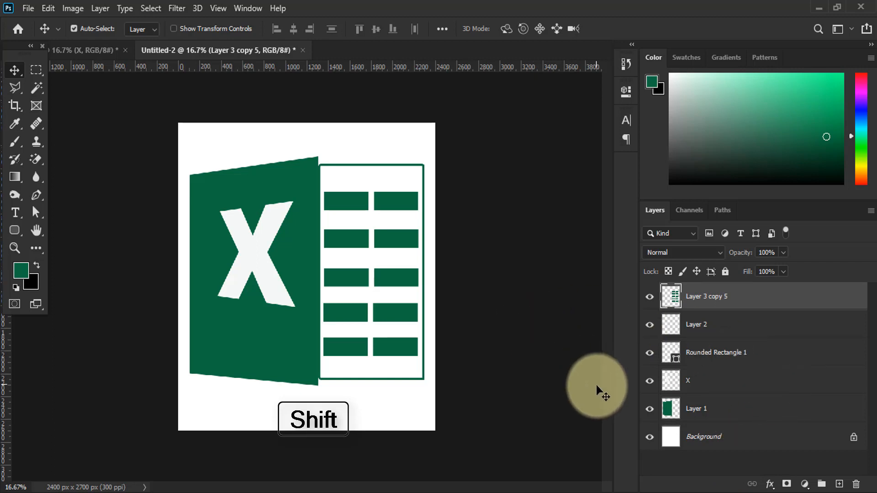
Merge the cell grid layer with the Rounded Rectangle 1 outline layer, leaving the green panel's layer separate
{"action": "left_click", "coordinate": [696, 414]}
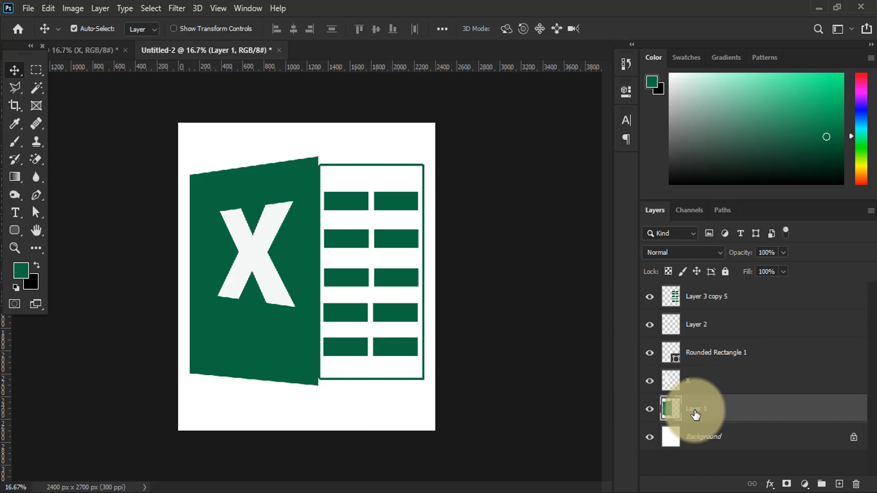
{"action": "left_click", "coordinate": [723, 294]}
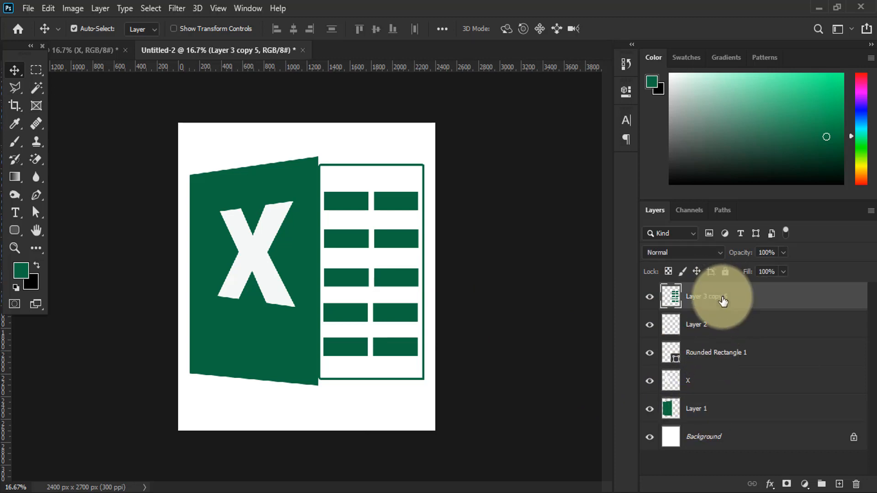
{"action": "left_click", "coordinate": [706, 400], "text": "ctrl"}
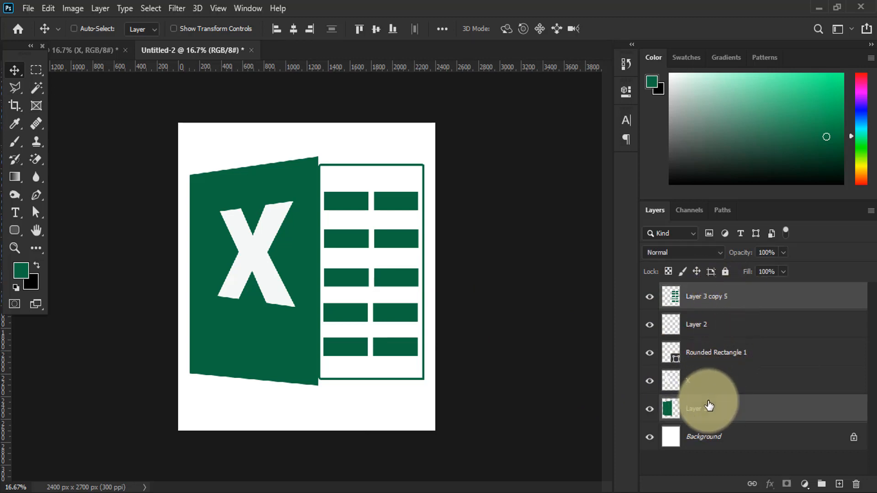
{"action": "left_click", "coordinate": [701, 361], "text": "ctrl"}
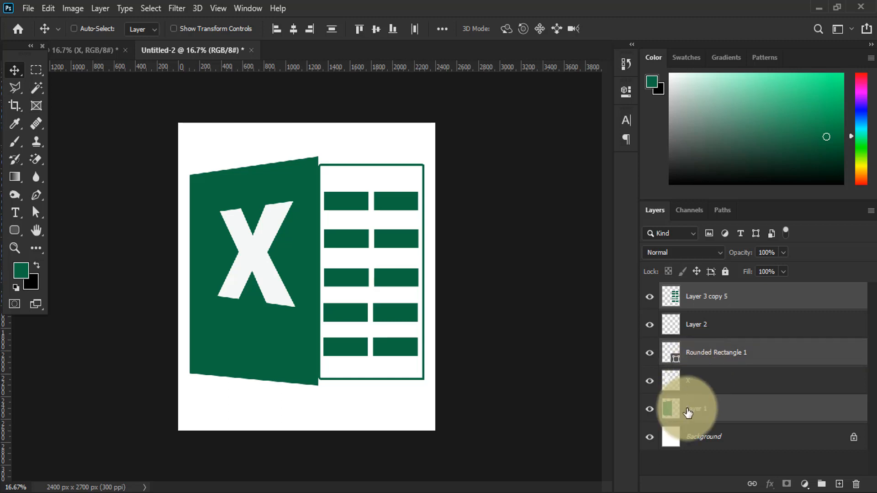
{"action": "left_click", "coordinate": [689, 412], "text": "ctrl"}
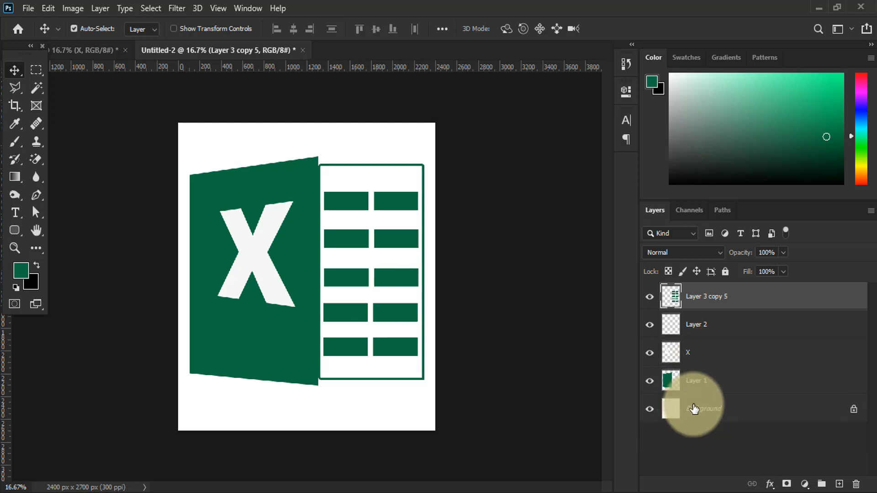
Nudge the merged sheet and cells slightly left so the outline meets the green panel's edge
{"action": "left_click", "coordinate": [369, 183]}
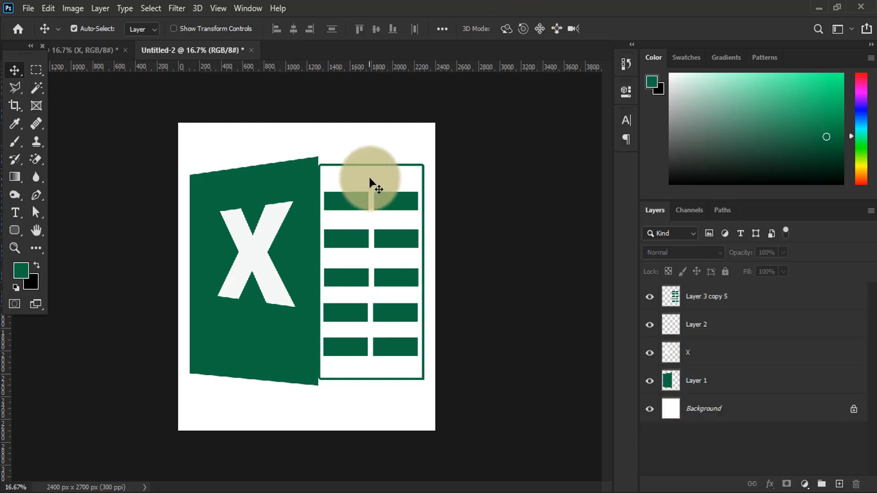
{"action": "mouse_move", "coordinate": [370, 180]}
{"action": "left_mouse_down"}
{"action": "mouse_move", "coordinate": [362, 181]}
{"action": "mouse_move", "coordinate": [371, 182]}
{"action": "left_mouse_up"}
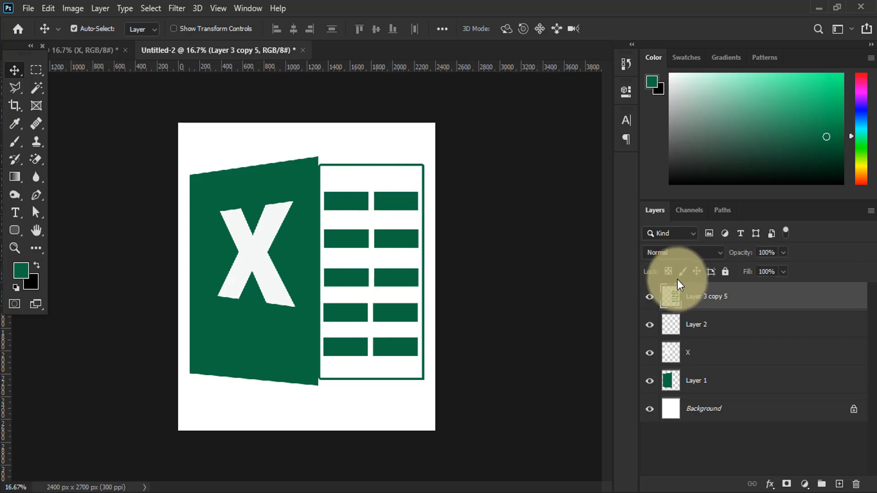
{"action": "key", "text": "shift+Left"}
{"action": "key", "text": "shift+Left"}
{"action": "key", "text": "shift+Left"}
{"action": "key", "text": "shift+Left"}
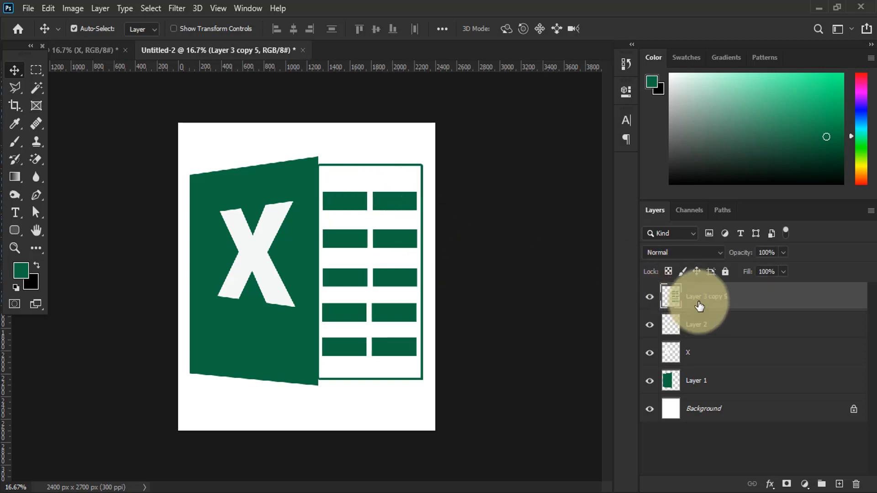